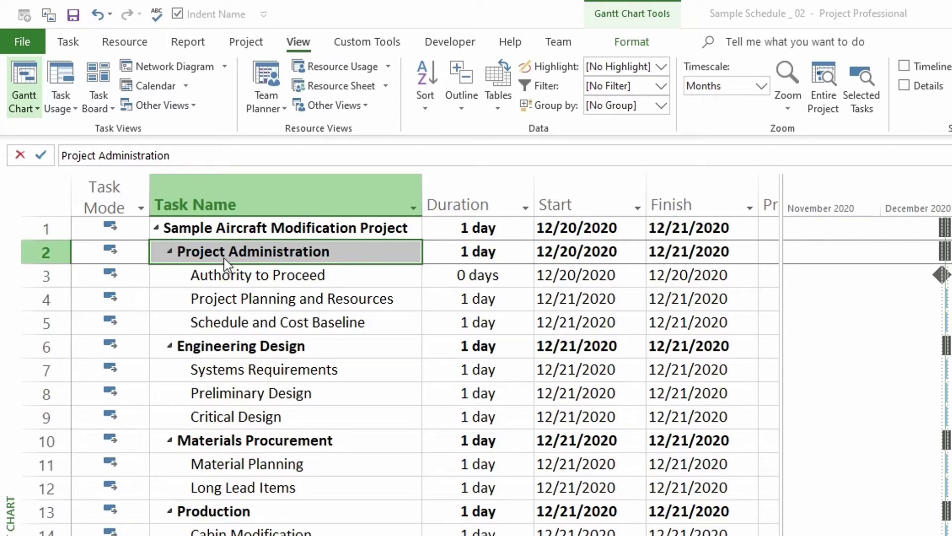
{"action": "left_click", "coordinate": [170, 252]}
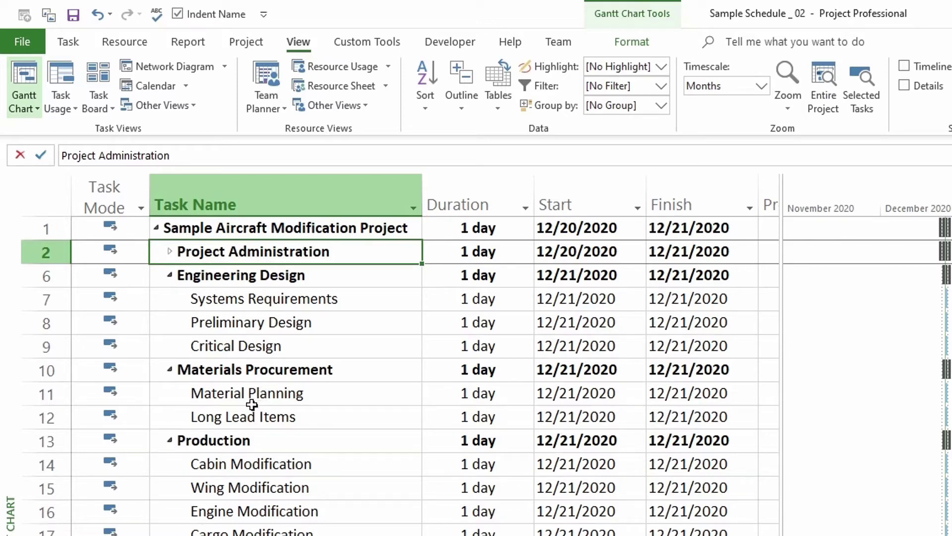
{"action": "left_click", "coordinate": [244, 485]}
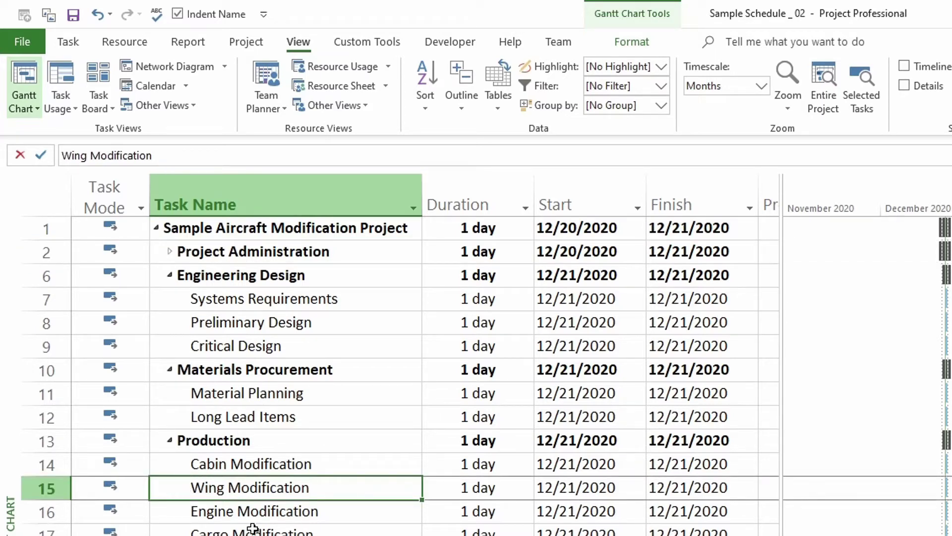
{"action": "left_click", "coordinate": [251, 513]}
{"action": "left_click", "coordinate": [249, 470]}
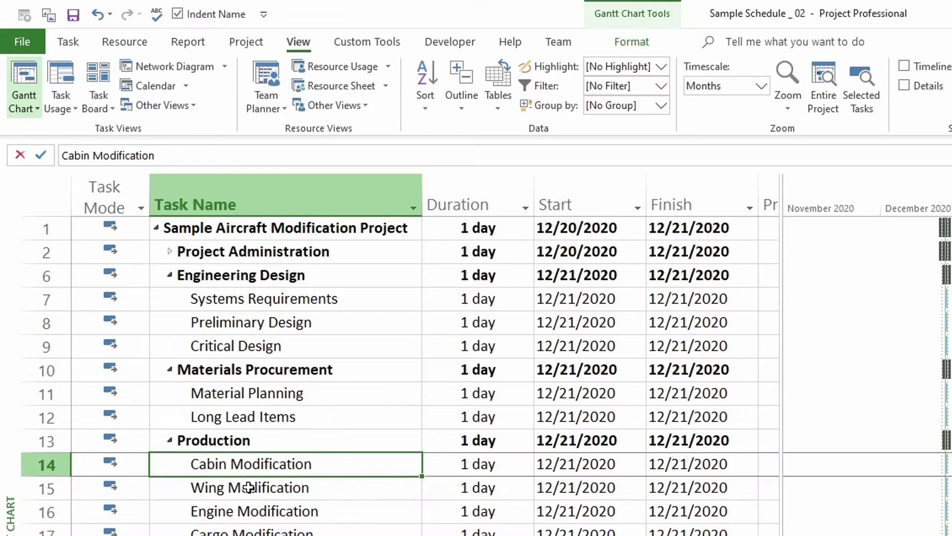
{"action": "left_click", "coordinate": [225, 442]}
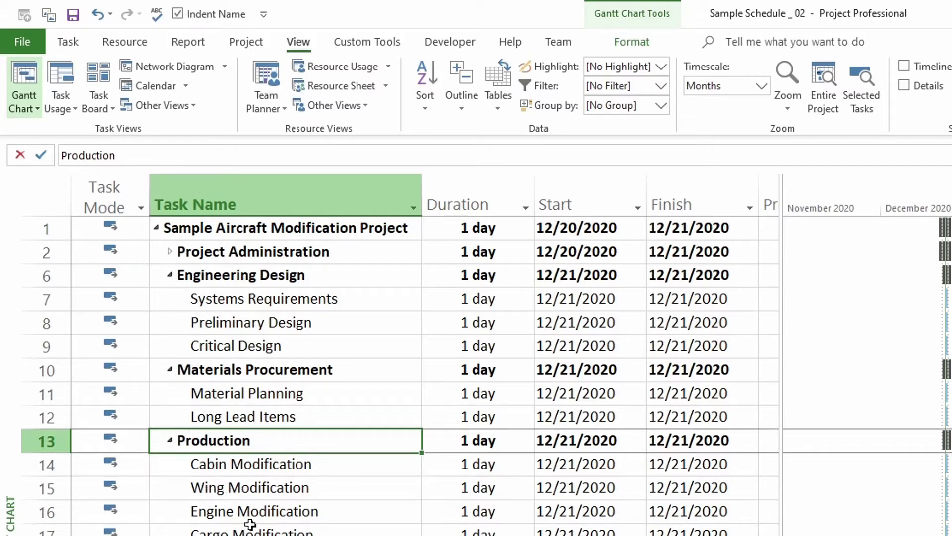
Hide the subtasks under the Production summary task using the Outline menu's Hide Subtasks
{"action": "left_click", "coordinate": [242, 497]}
{"action": "left_click", "coordinate": [69, 42]}
{"action": "left_click", "coordinate": [299, 42]}
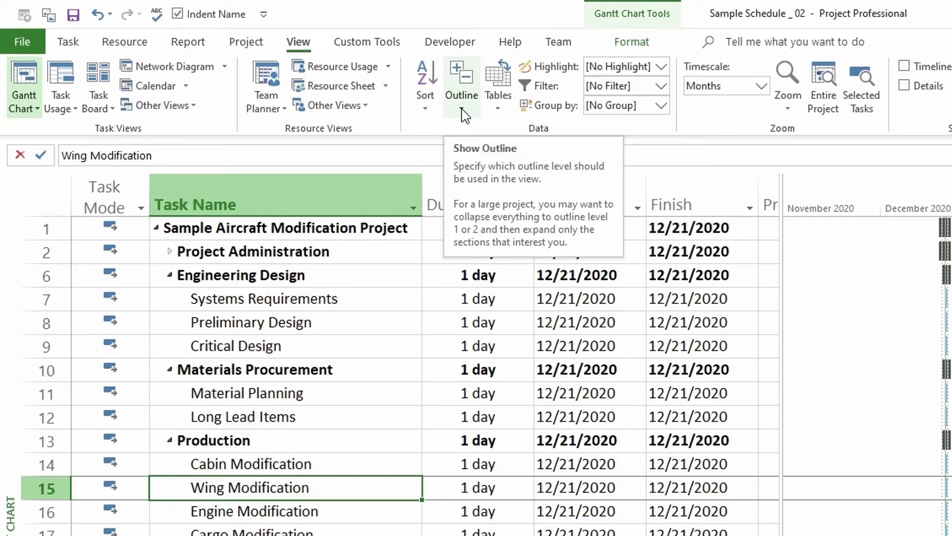
{"action": "left_click", "coordinate": [463, 110]}
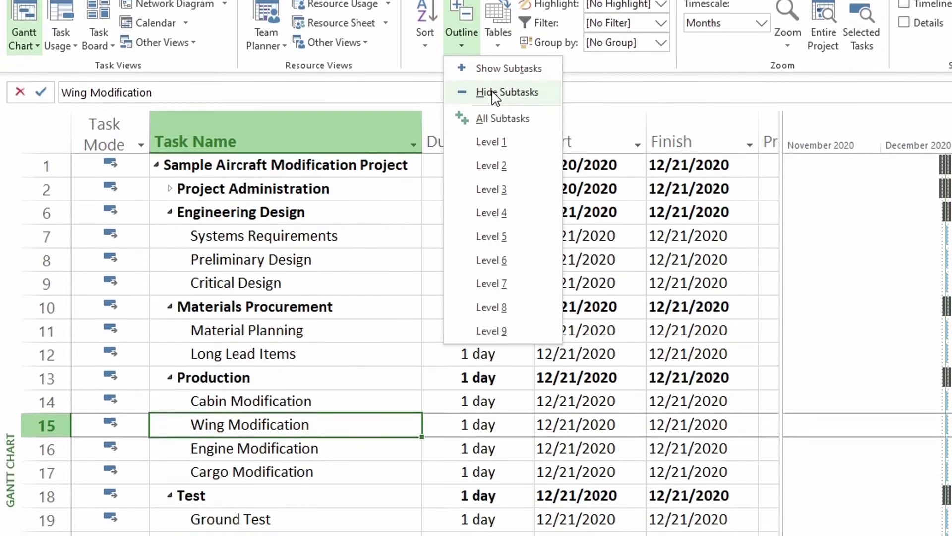
{"action": "left_click", "coordinate": [493, 158]}
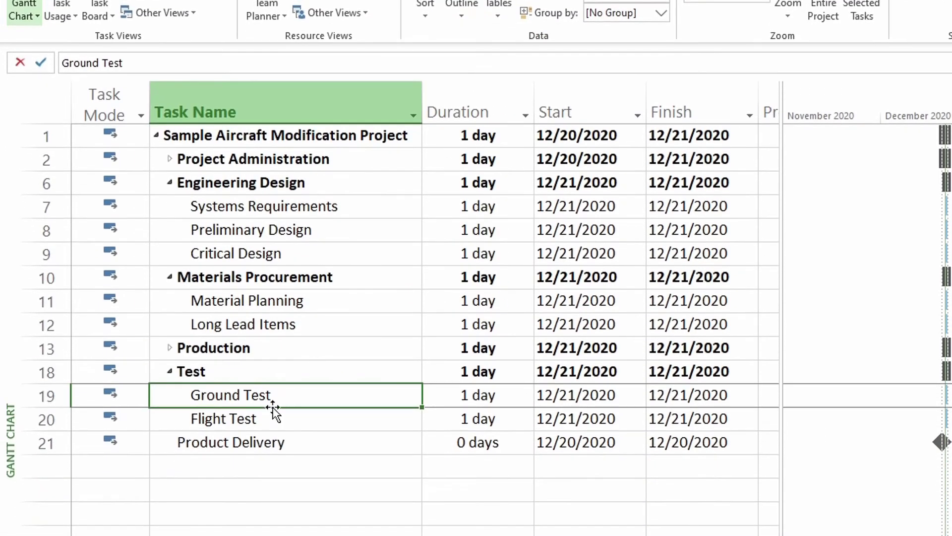
Insert an Outline Level column before the Task Name column
{"action": "left_click", "coordinate": [245, 345]}
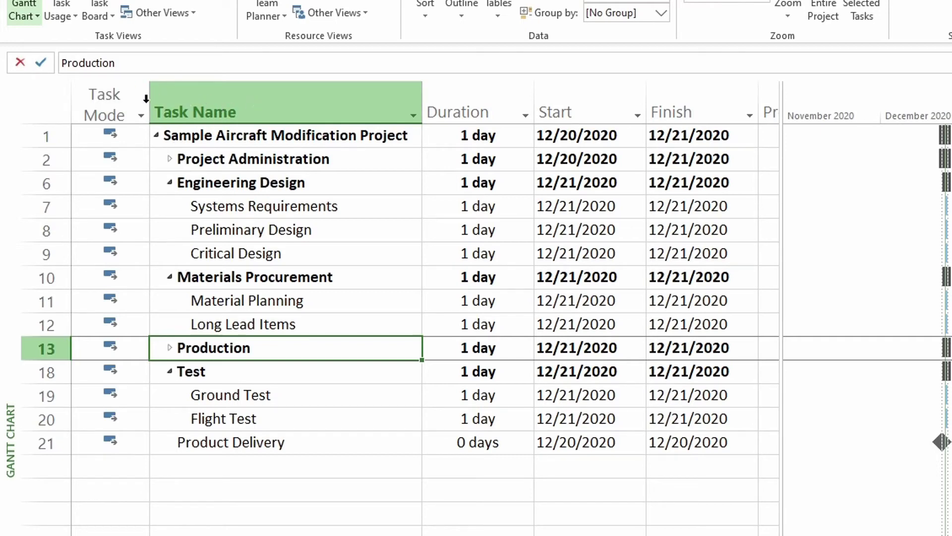
{"action": "left_click", "coordinate": [243, 110]}
{"action": "right_click", "coordinate": [241, 114]}
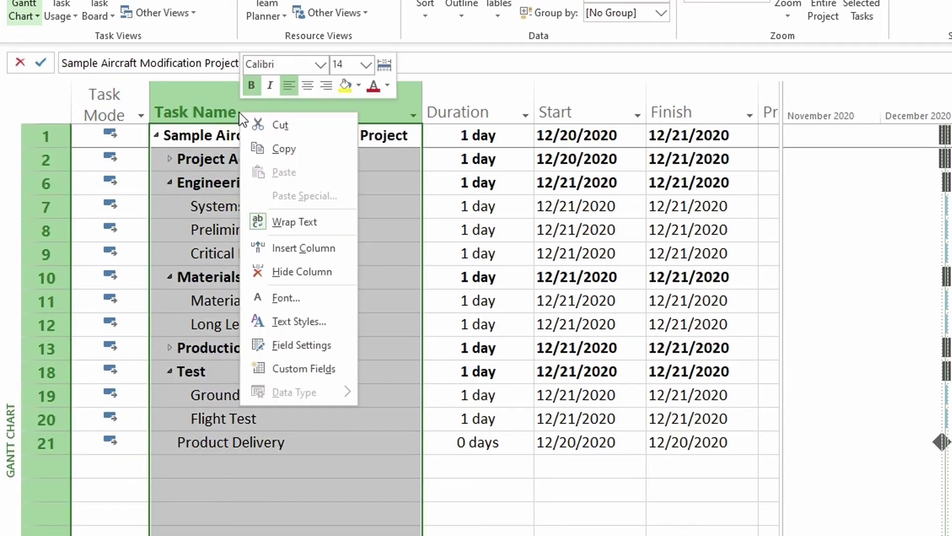
{"action": "left_click", "coordinate": [329, 255]}
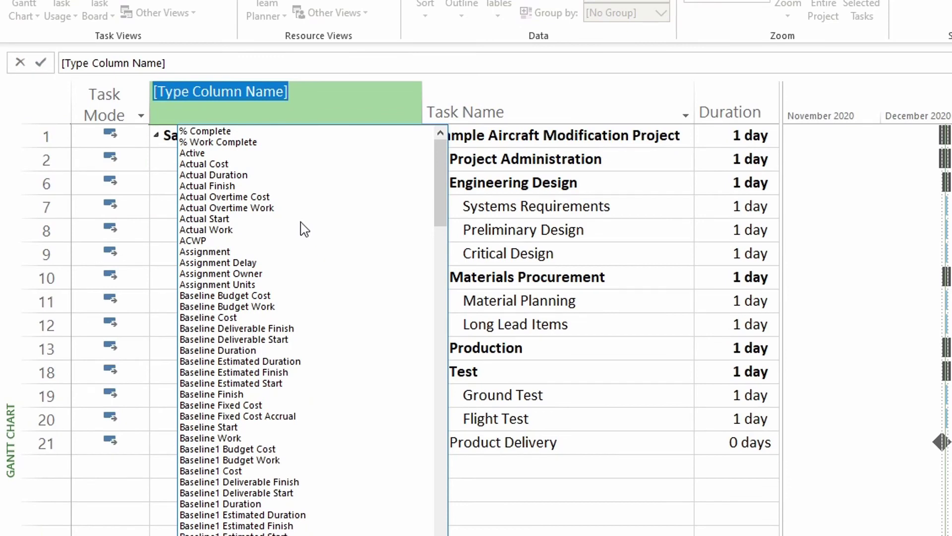
{"action": "type", "text": "outline"}
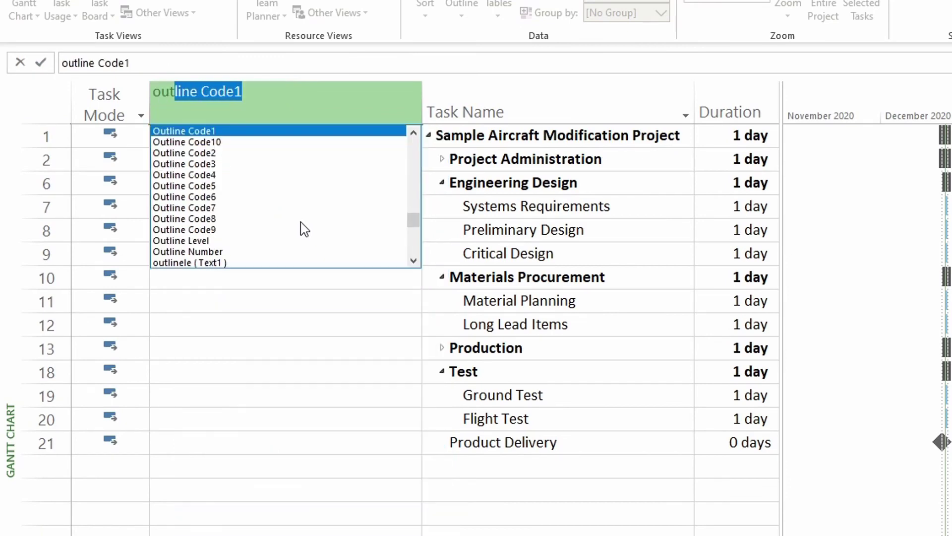
{"action": "type", "text": " level"}
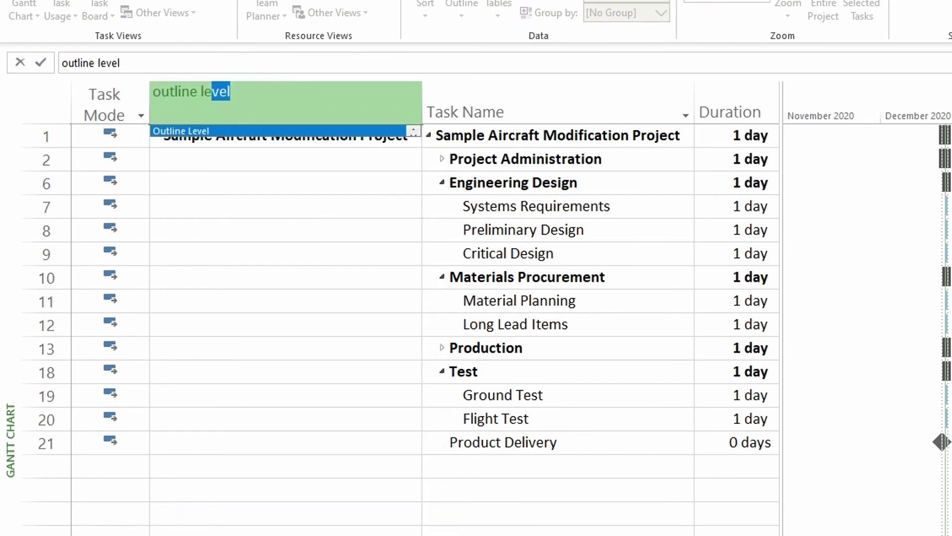
{"action": "key", "text": "Return"}
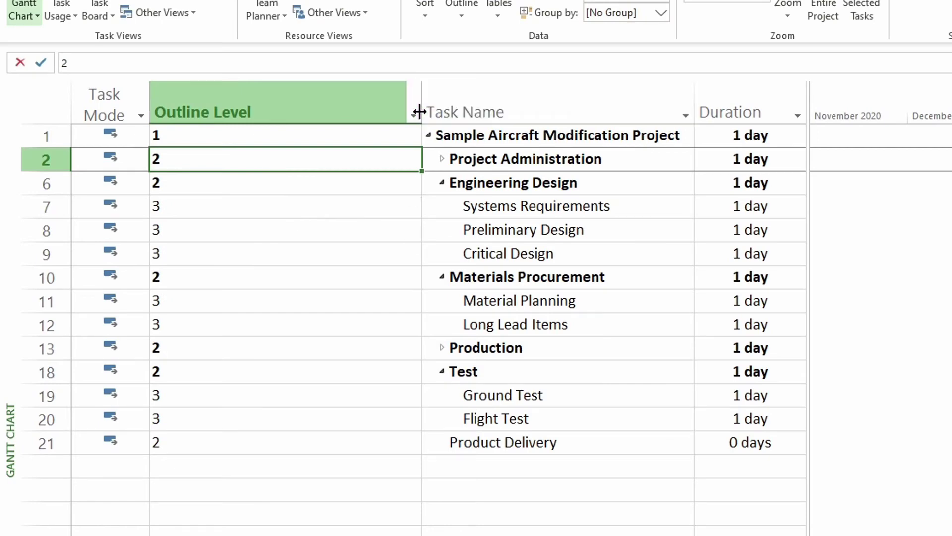
Narrow the Outline Level column so more of the schedule fits
{"action": "left_click_drag", "start_coordinate": [421, 112], "coordinate": [212, 103]}
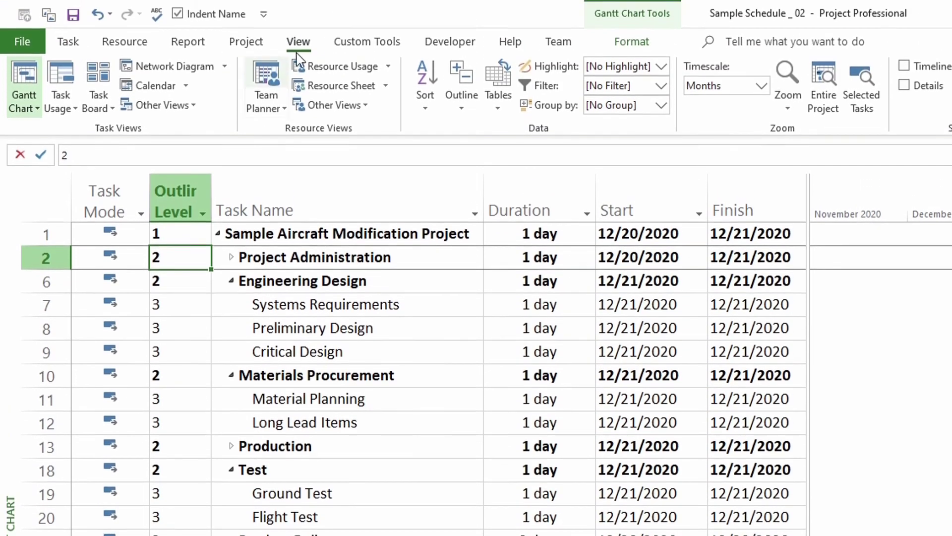
Roll the whole schedule up to outline Level 2 so only main phases show
{"action": "left_click", "coordinate": [463, 111]}
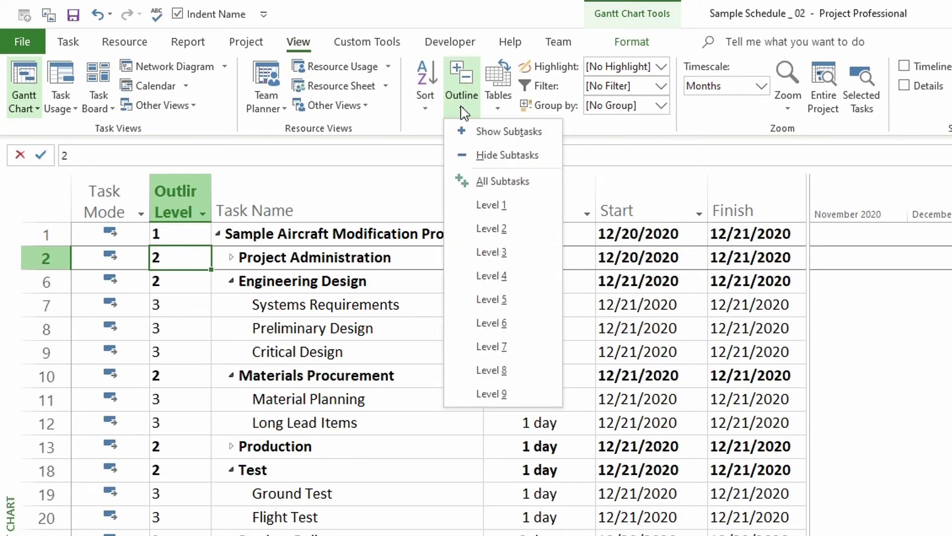
{"action": "left_click", "coordinate": [491, 228]}
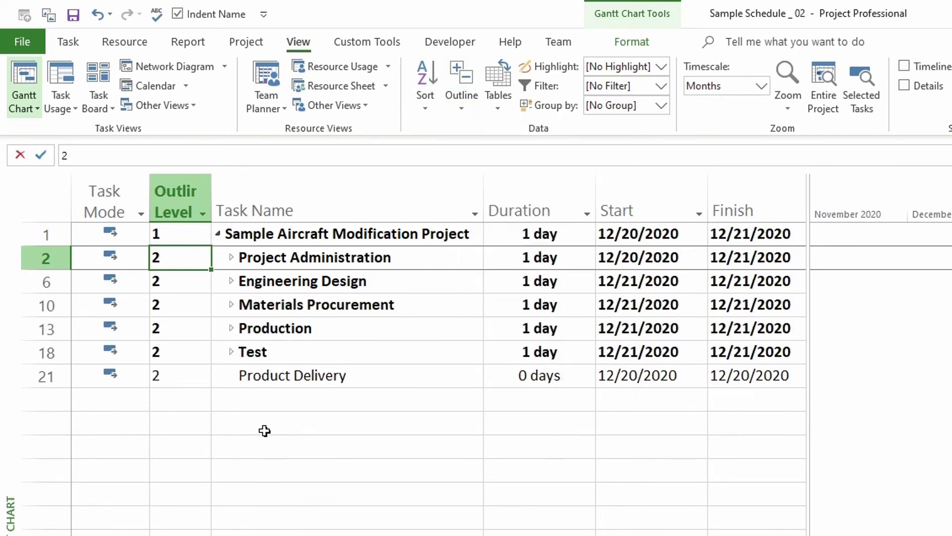